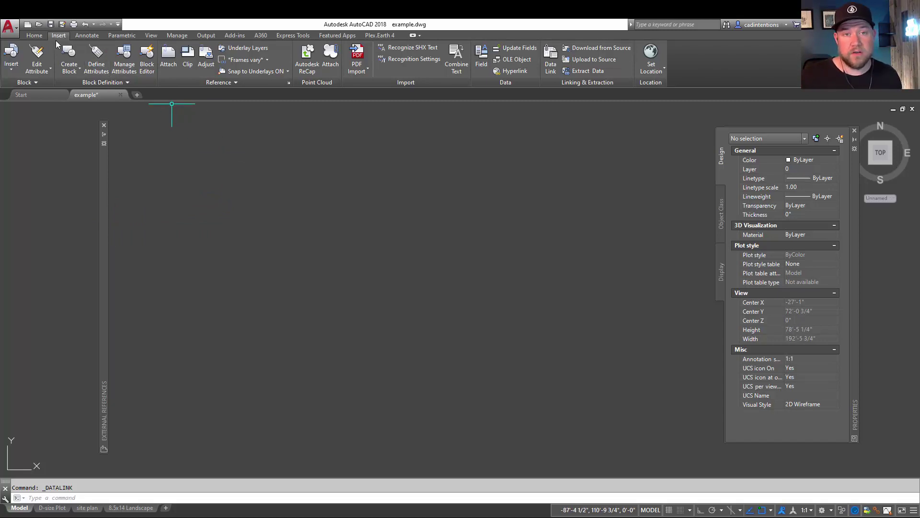
# - Start attaching a reference, look over the file types, then cancel without attaching anything
pyautogui.click(169, 58)
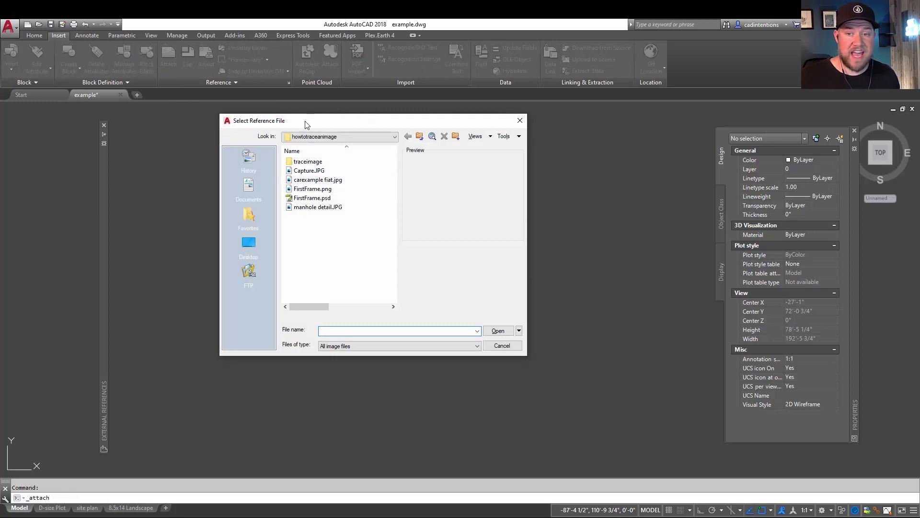
pyautogui.click(351, 347)
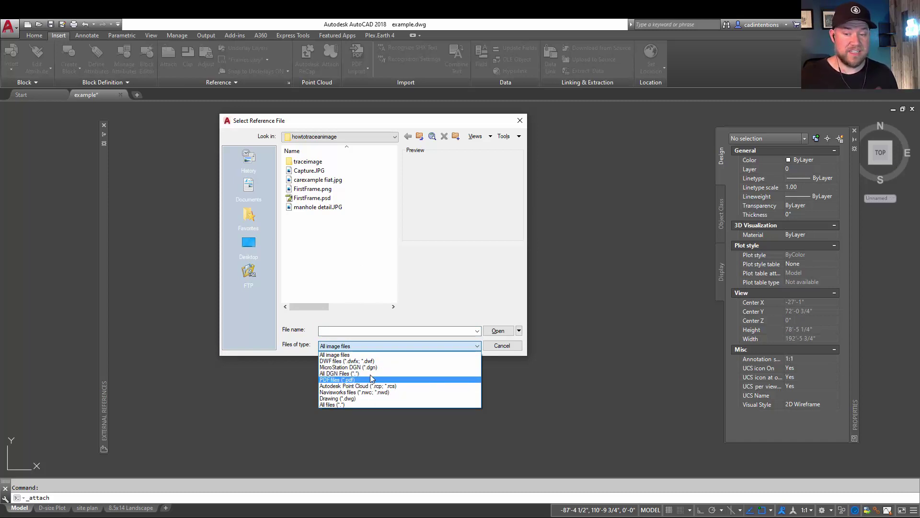
pyautogui.click(438, 304)
pyautogui.click(502, 346)
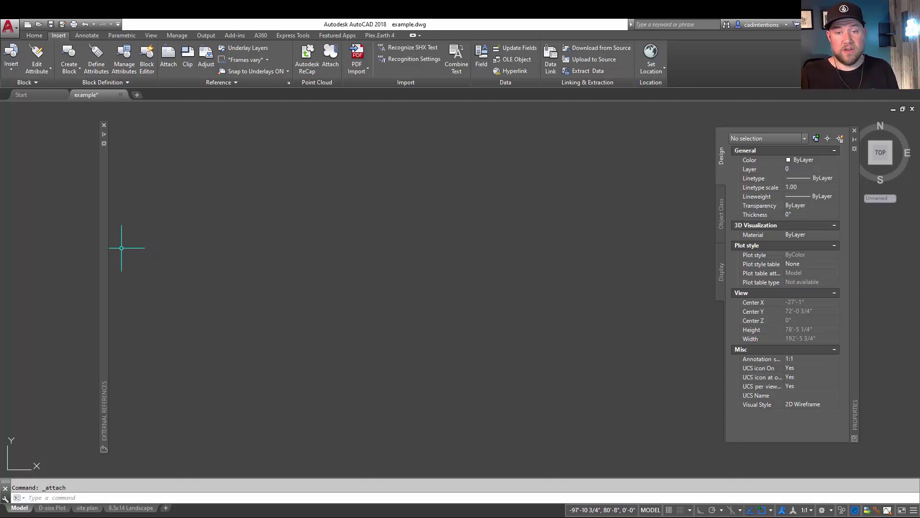
# - Dismiss the File References context menu, then close and reopen the External References palette
pyautogui.moveTo(103, 231)
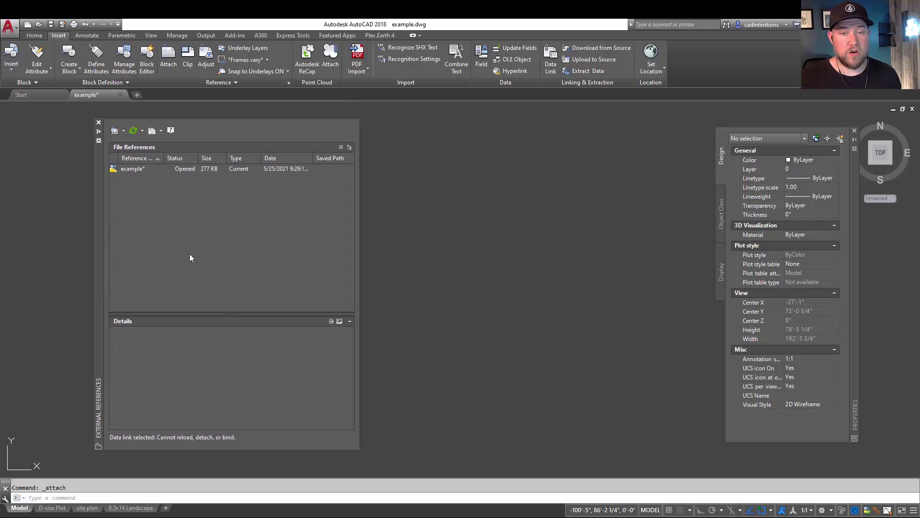
pyautogui.rightClick(222, 211)
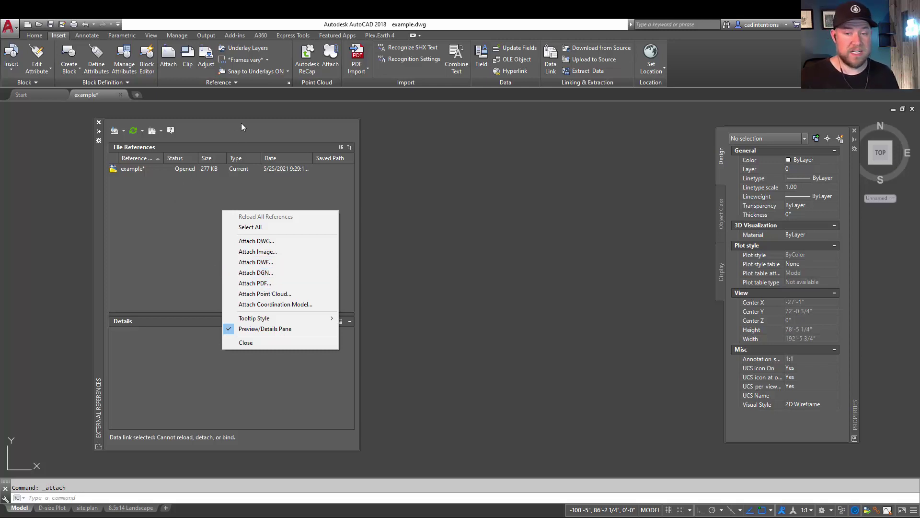
pyautogui.click(121, 200)
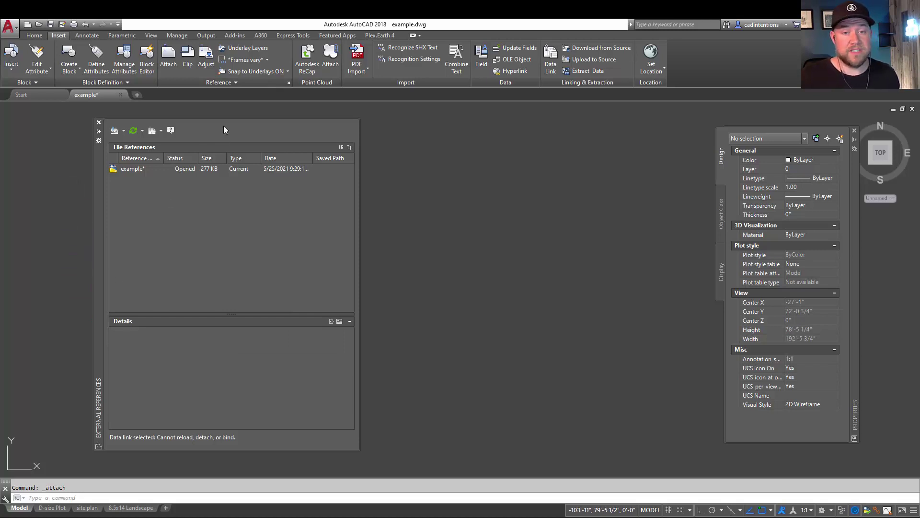
pyautogui.click(289, 84)
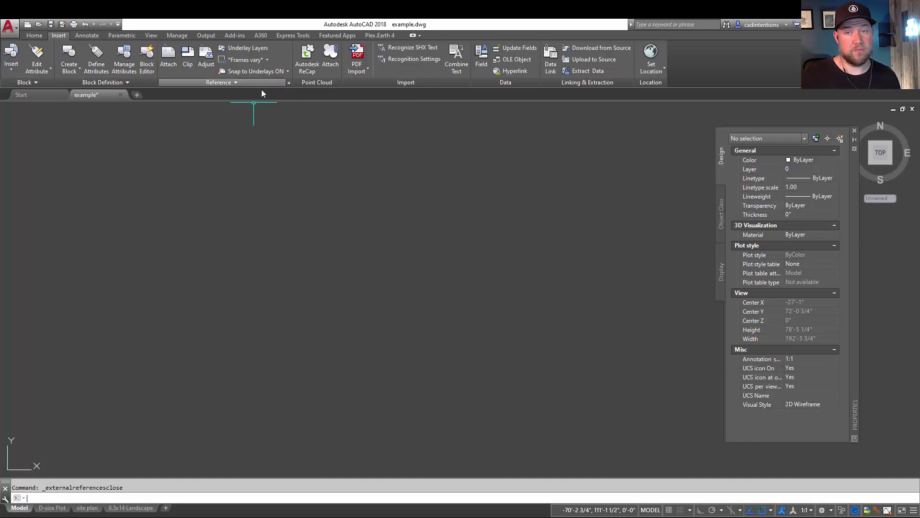
pyautogui.click(288, 84)
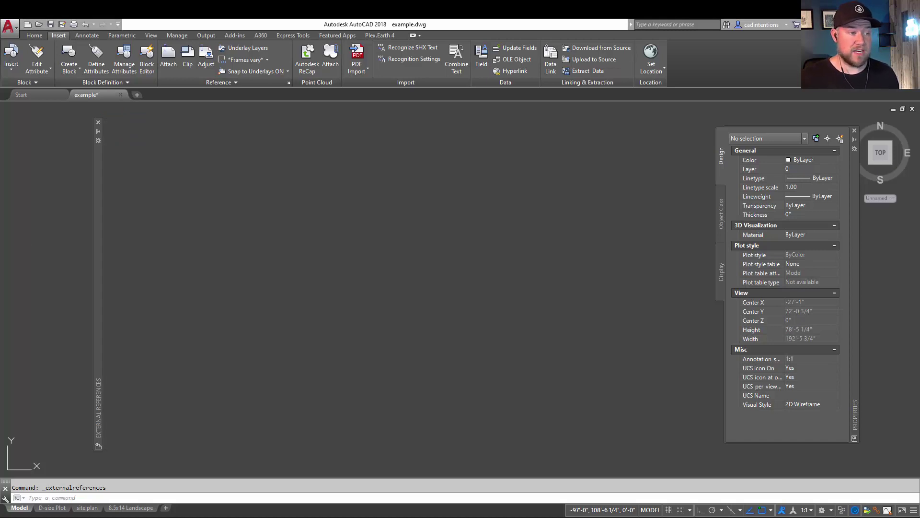
# - Move File Explorer aside and start Attach DWG from the File References context menu
pyautogui.hotkey('alt', 'Tab')
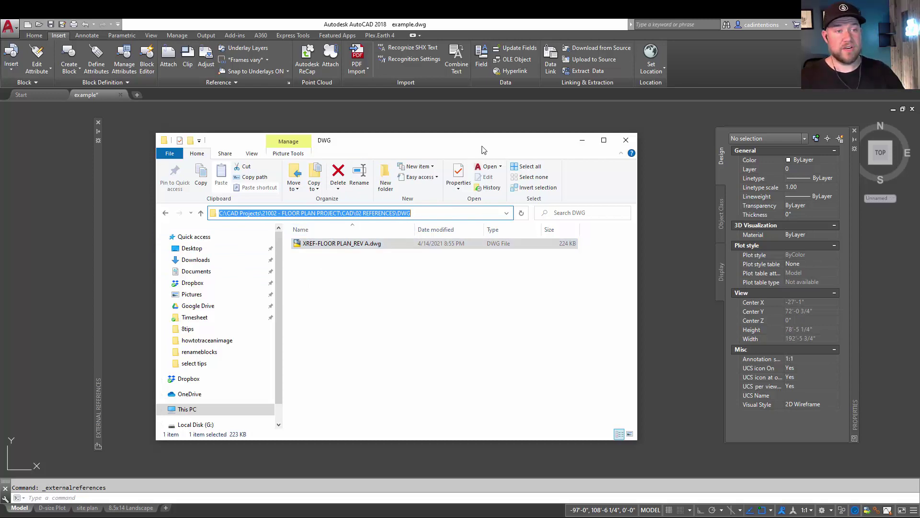
pyautogui.moveTo(477, 148); pyautogui.dragTo(0, 149)
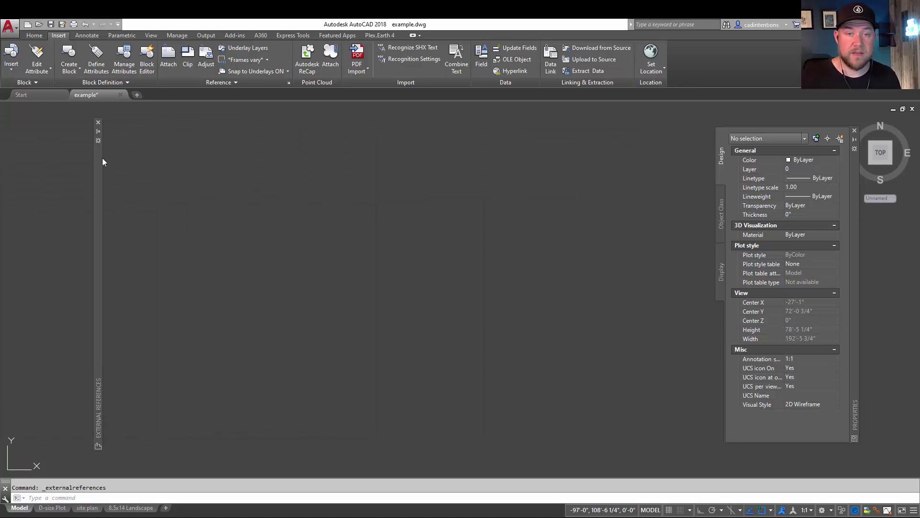
pyautogui.moveTo(100, 161)
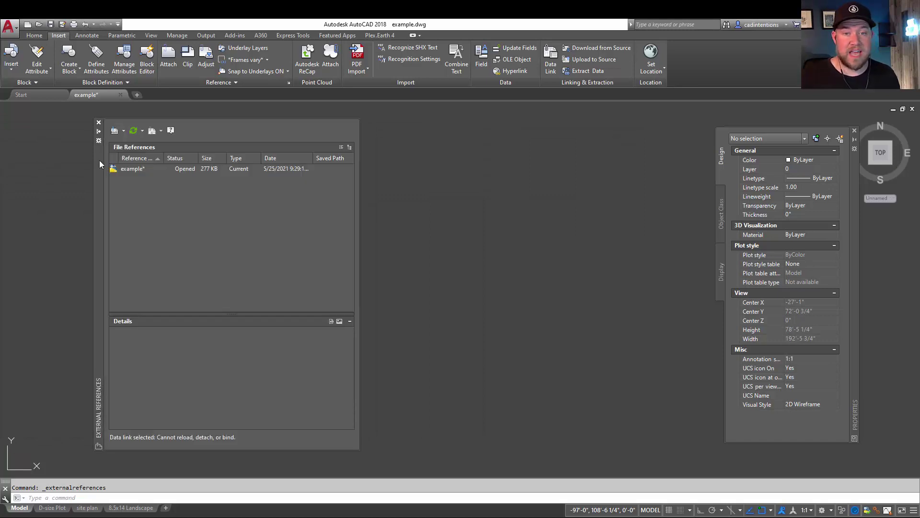
pyautogui.rightClick(187, 206)
pyautogui.click(234, 238)
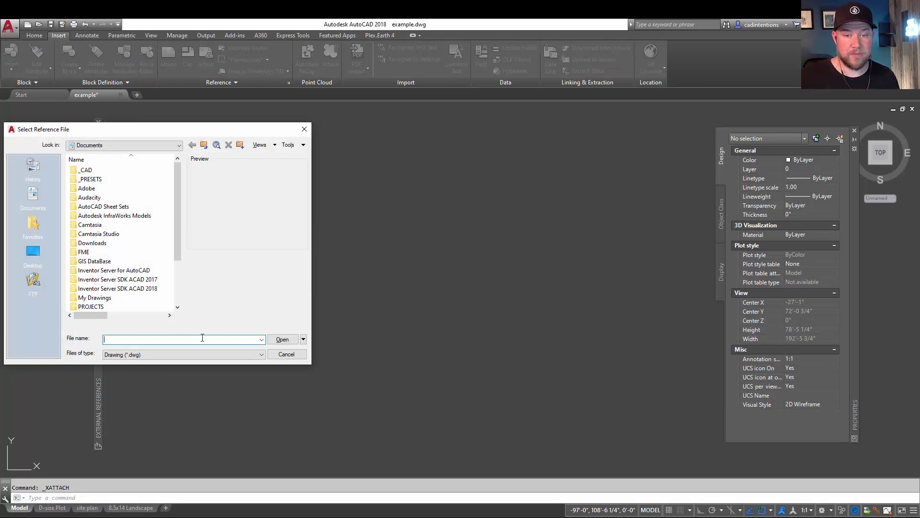
# - Paste the DWG folder path and select XREF-FLOOR PLAN_REV A.dwg in the file picker
pyautogui.hotkey('ctrl', 'v')
pyautogui.click(282, 339)
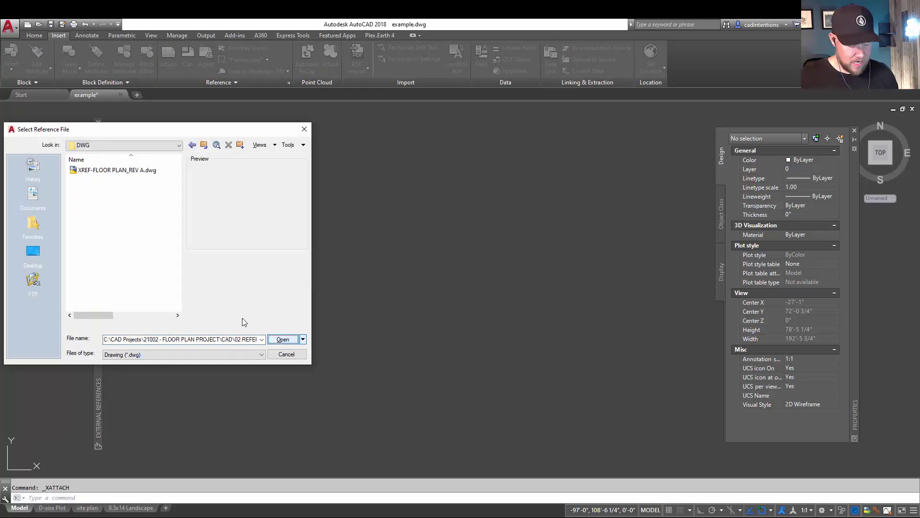
pyautogui.click(115, 173)
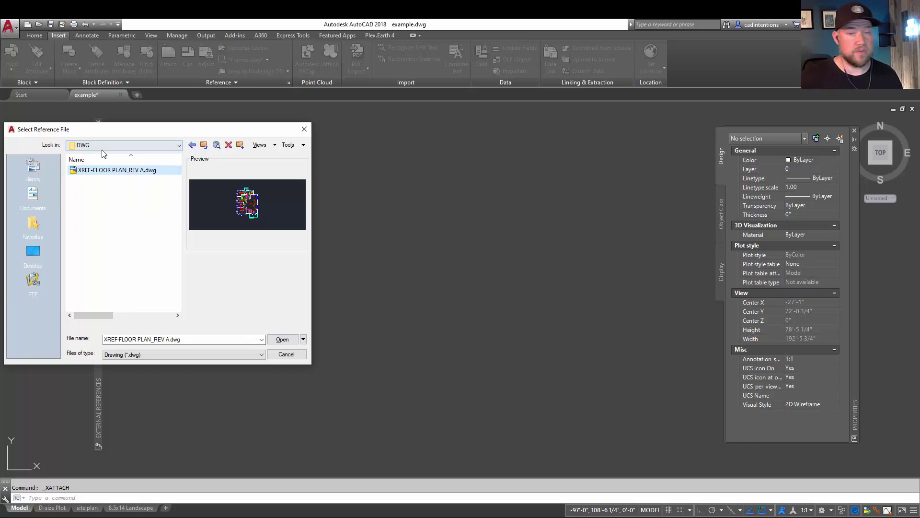
pyautogui.moveTo(116, 129); pyautogui.dragTo(269, 139)
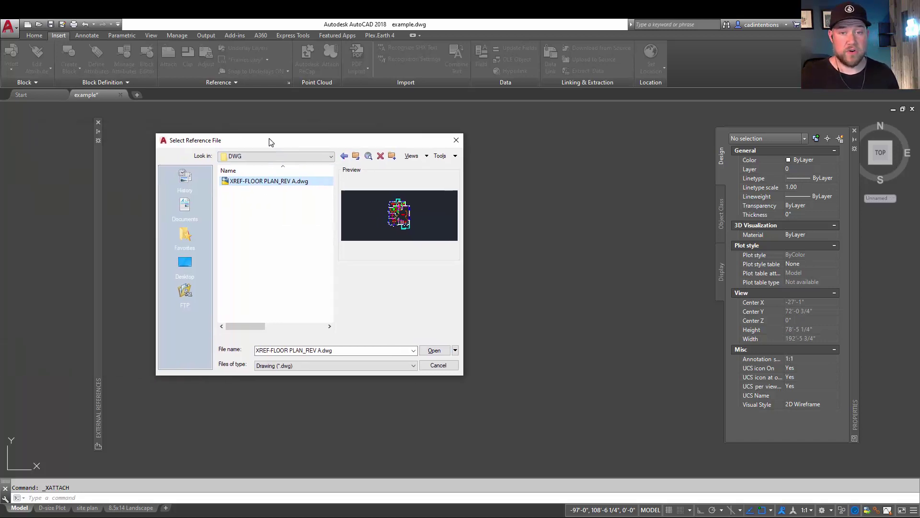
pyautogui.click(300, 365)
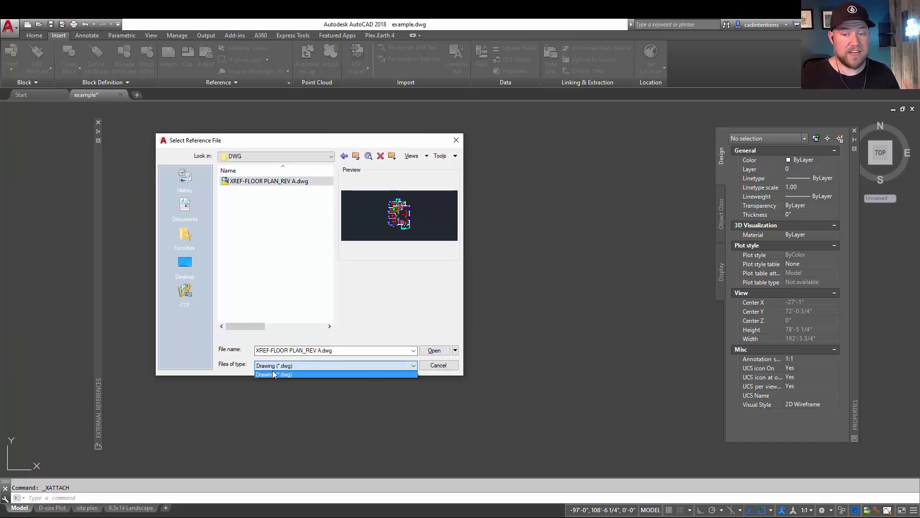
# - Open XREF-FLOOR PLAN_REV A.dwg for attaching and keep Relative path as the path type
pyautogui.click(283, 243)
pyautogui.doubleClick(275, 182)
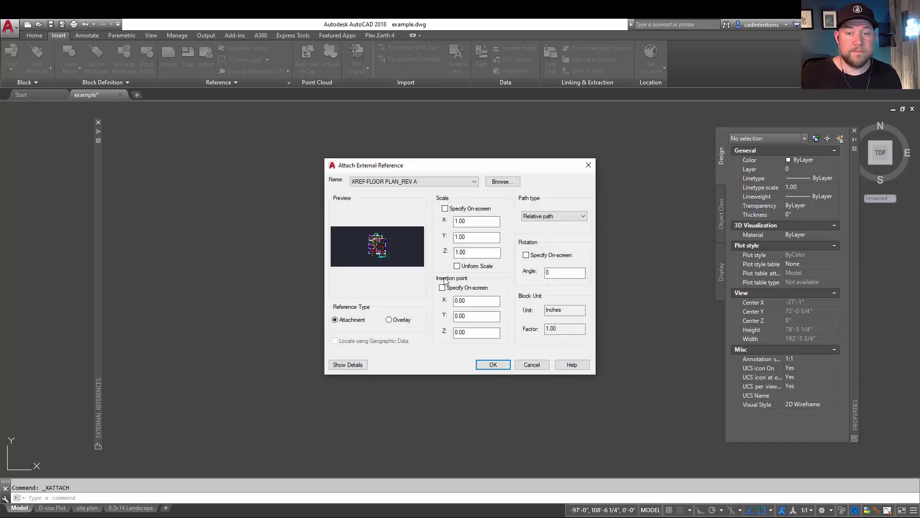
pyautogui.moveTo(343, 165); pyautogui.dragTo(204, 151)
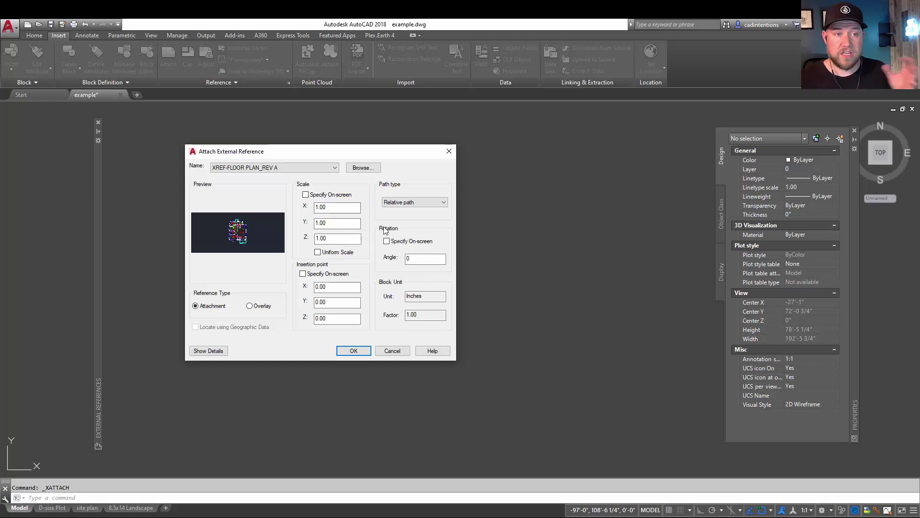
pyautogui.click(427, 205)
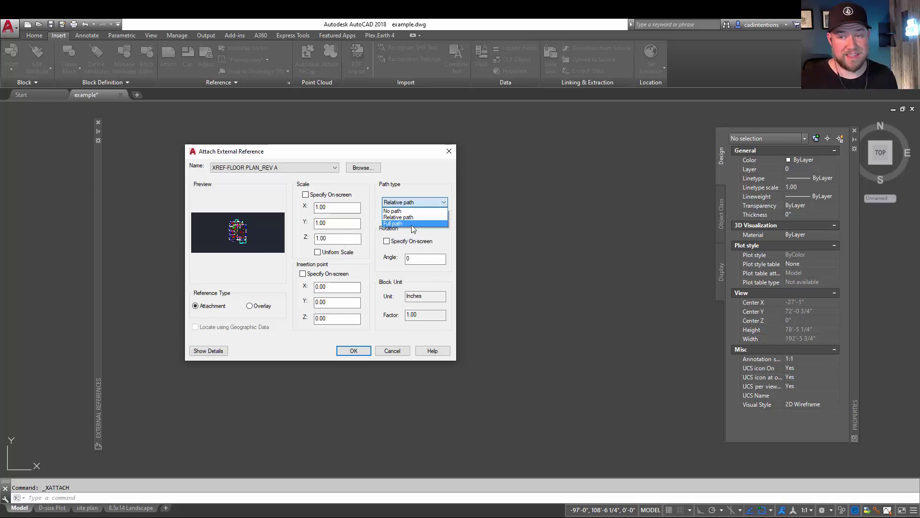
pyautogui.click(413, 228)
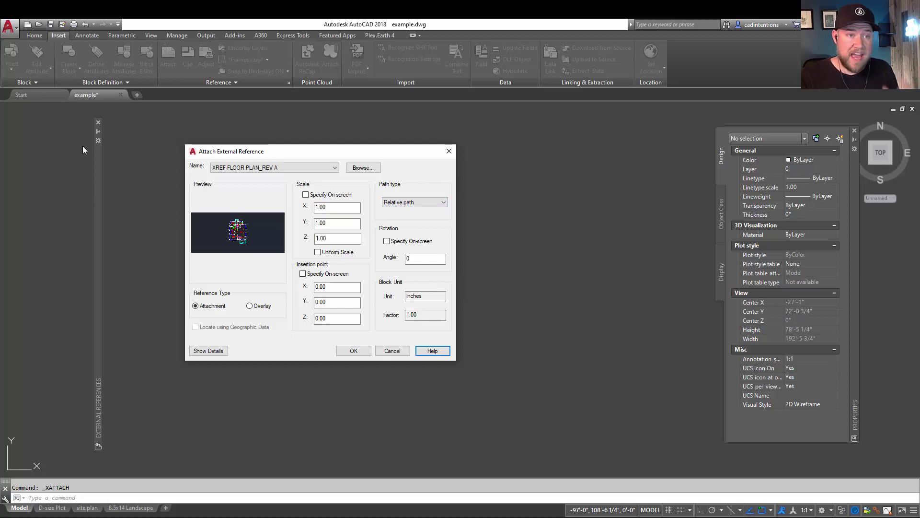
# - Bring File Explorer back and browse CAD > 02 REFERENCES > DWG to find the floor plan
pyautogui.moveTo(0, 149); pyautogui.dragTo(603, 137)
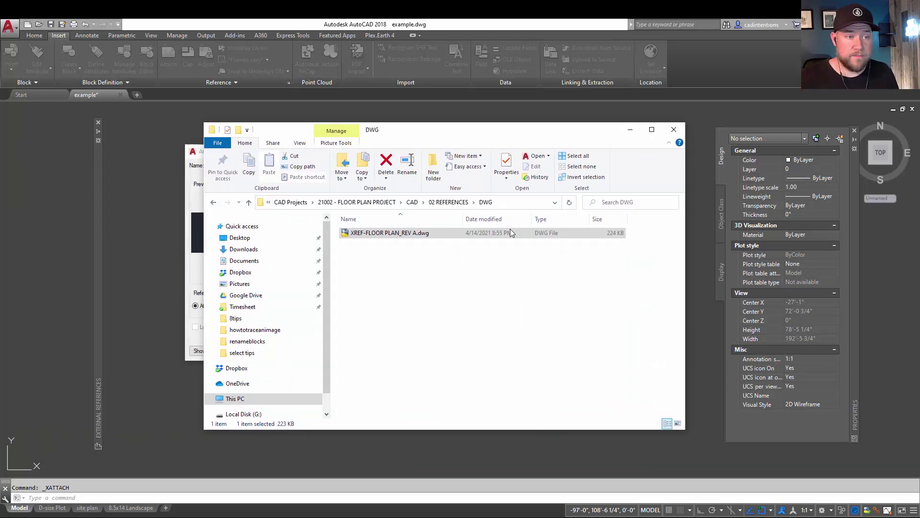
pyautogui.moveTo(397, 128); pyautogui.dragTo(355, 120)
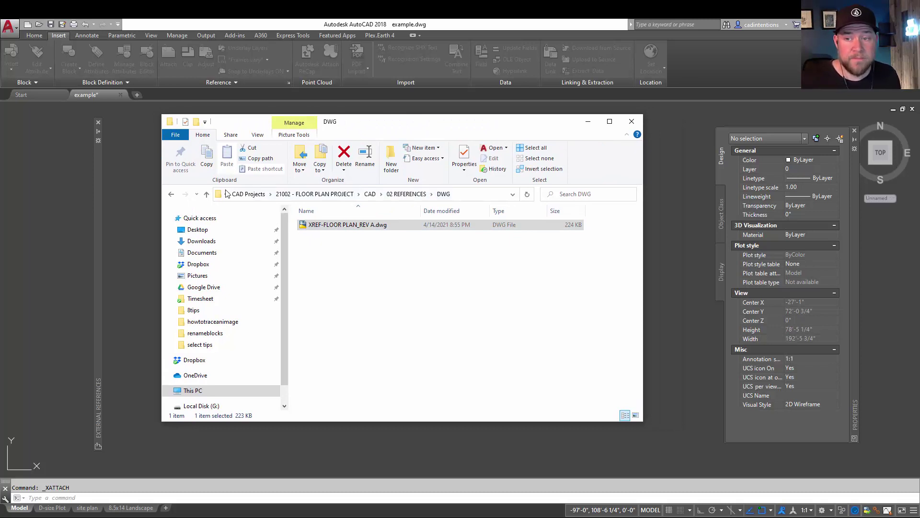
pyautogui.moveTo(429, 121); pyautogui.dragTo(621, 84)
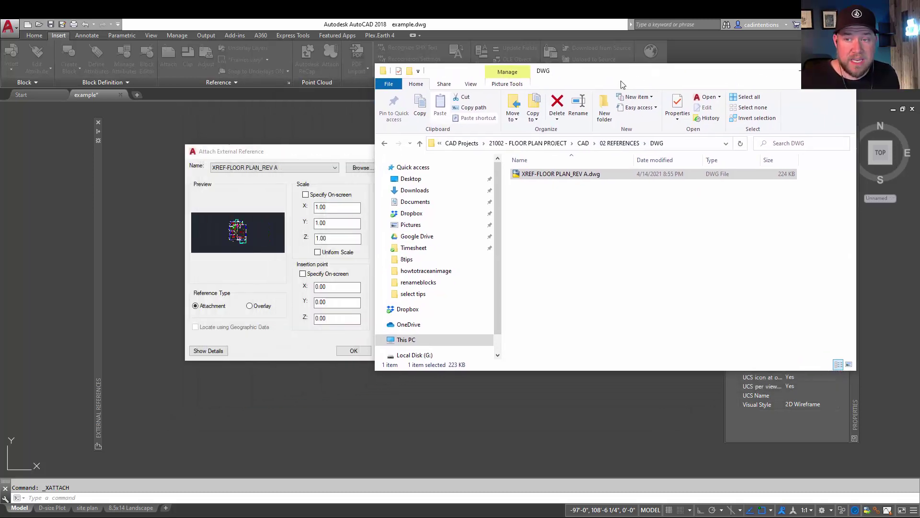
pyautogui.click(583, 144)
pyautogui.doubleClick(544, 173)
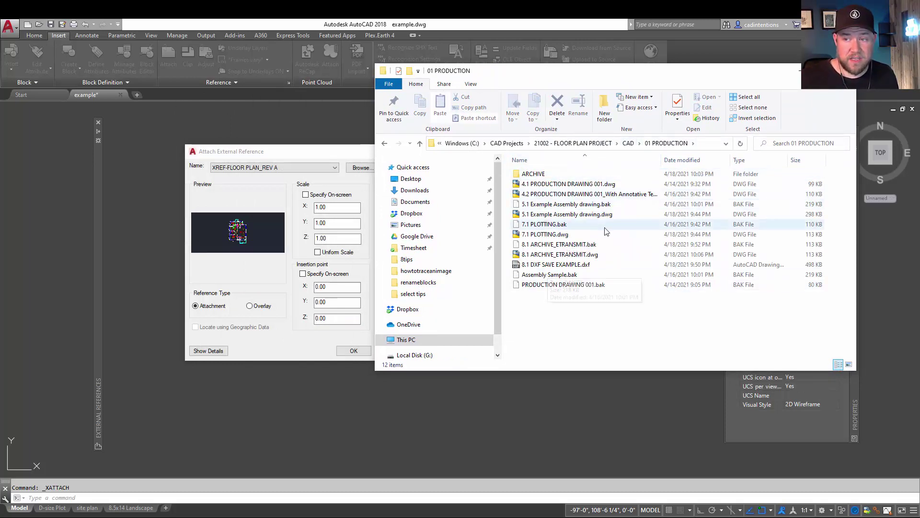
pyautogui.click(628, 142)
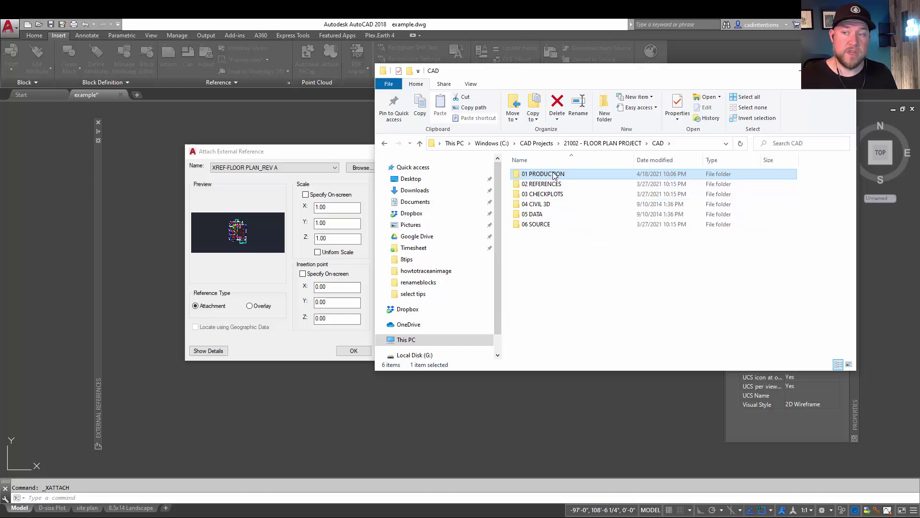
pyautogui.doubleClick(544, 184)
pyautogui.doubleClick(534, 174)
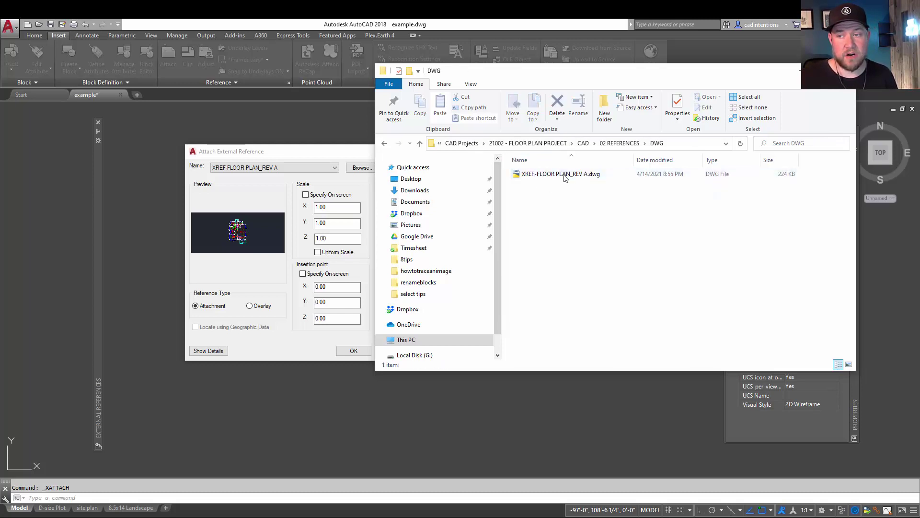
# - Re-browse to the DWG folder via the CAD folder, then move aside and close File Explorer
pyautogui.click(616, 143)
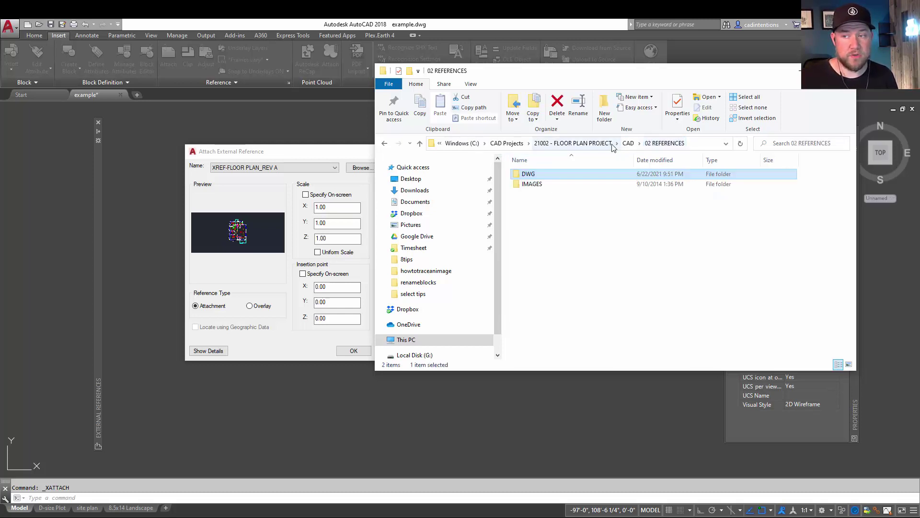
pyautogui.click(627, 143)
pyautogui.doubleClick(547, 175)
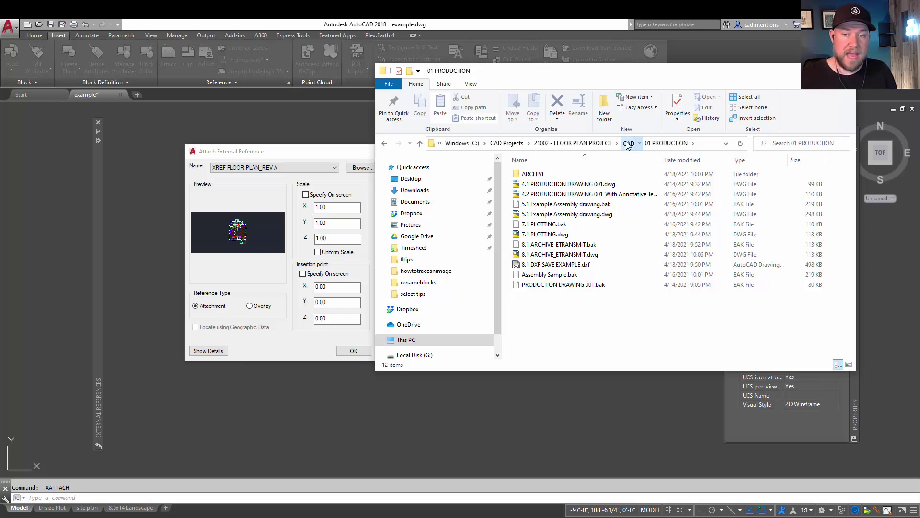
pyautogui.click(628, 143)
pyautogui.doubleClick(542, 186)
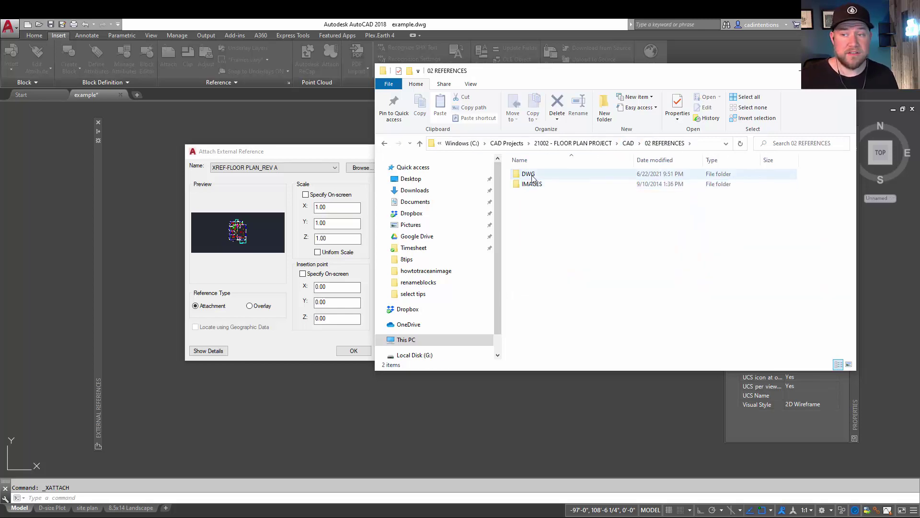
pyautogui.doubleClick(535, 174)
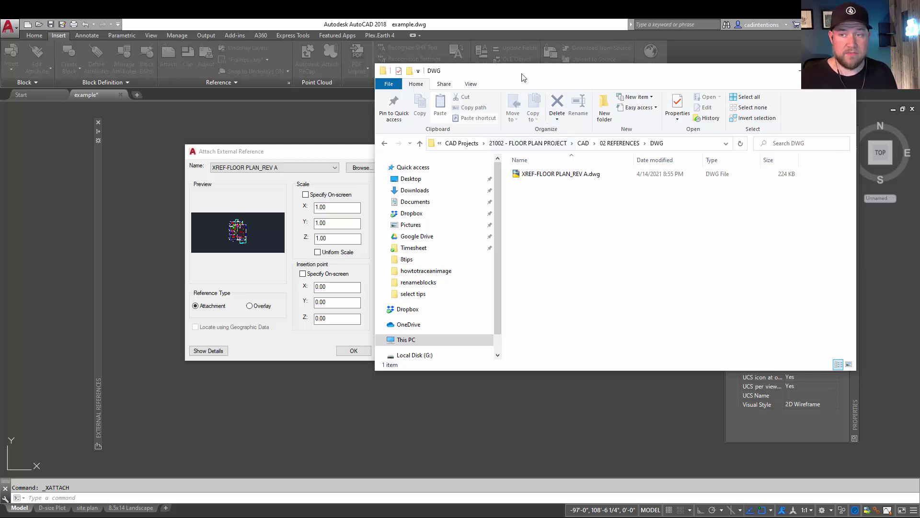
pyautogui.moveTo(540, 73); pyautogui.dragTo(2, 69)
pyautogui.click(228, 68)
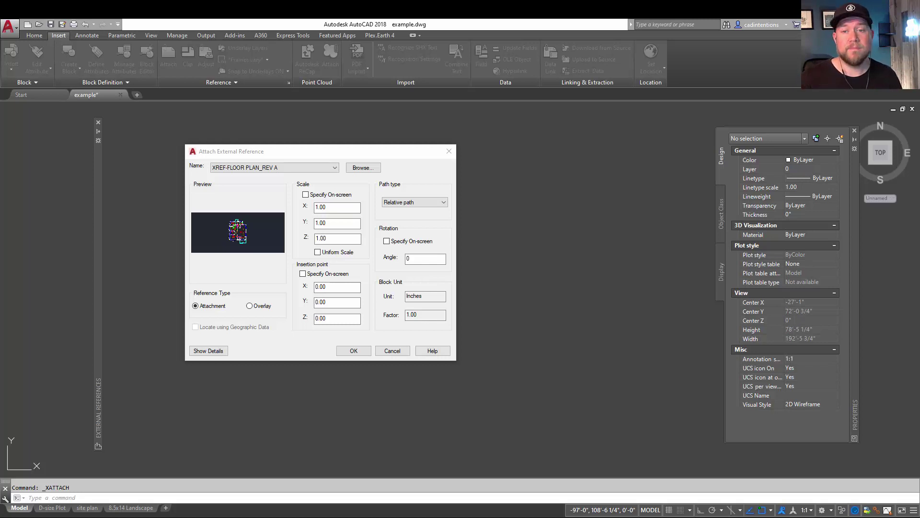
pyautogui.click(397, 202)
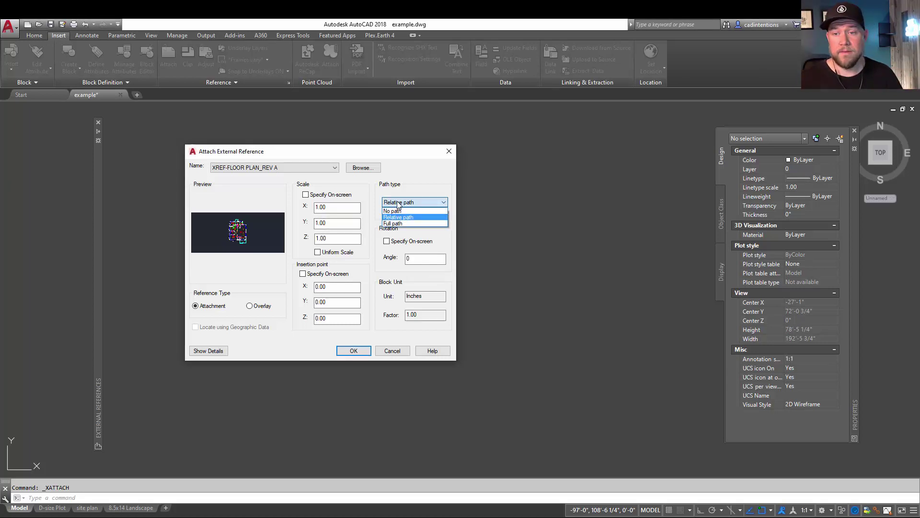
pyautogui.click(399, 223)
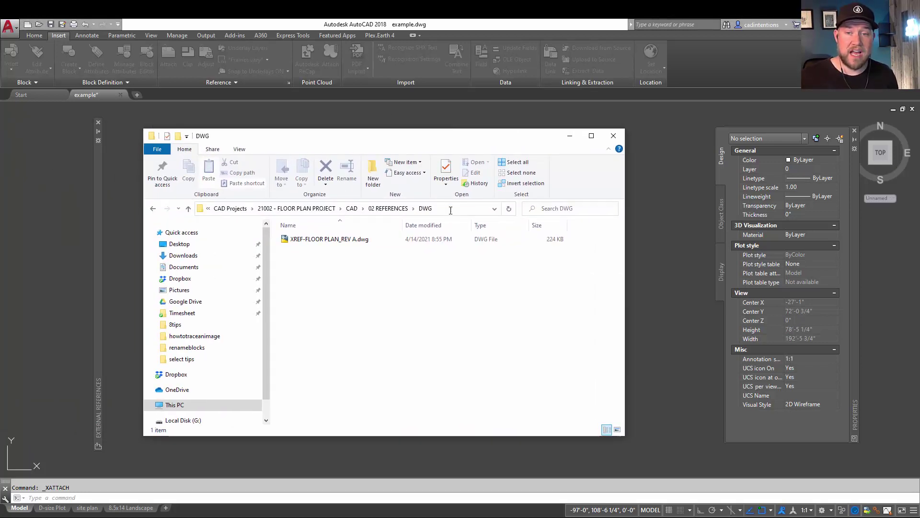
pyautogui.click(263, 210)
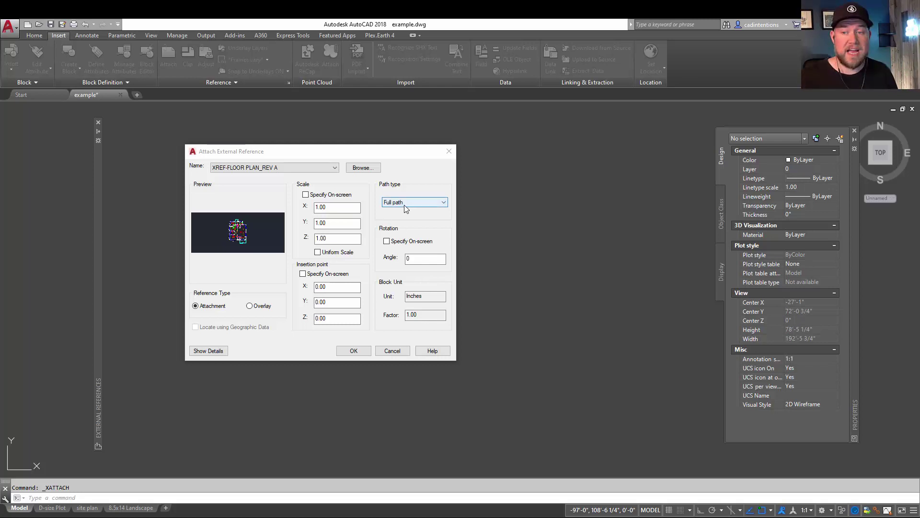
pyautogui.click(404, 205)
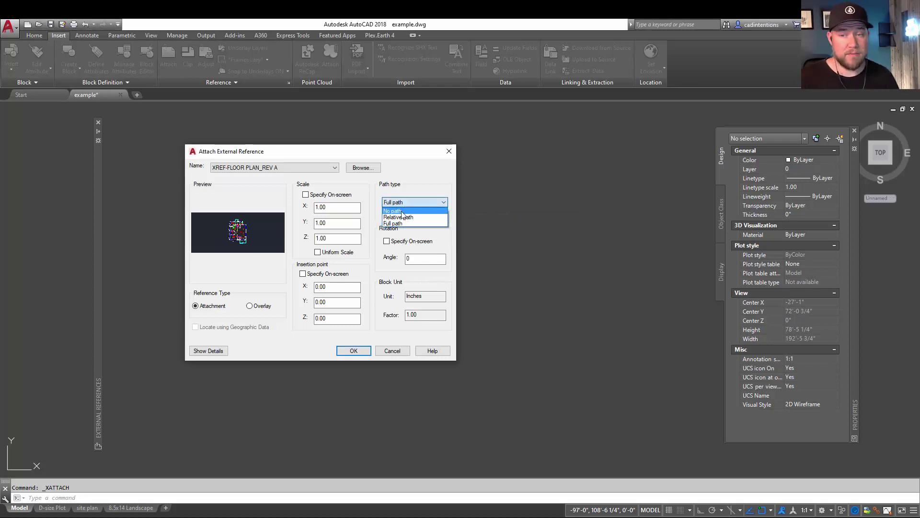
pyautogui.click(403, 211)
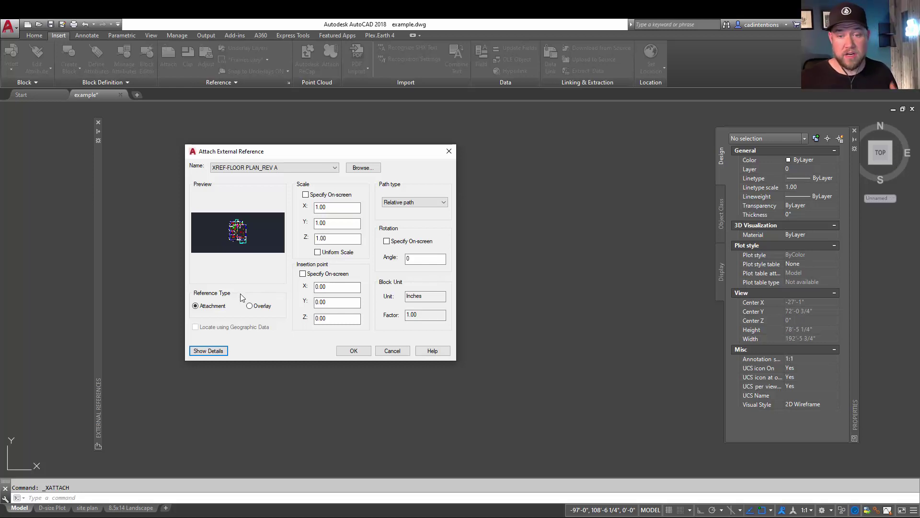
# - Switch the XREF-FLOOR PLAN_REV A reference type from Attachment to Overlay
pyautogui.click(264, 306)
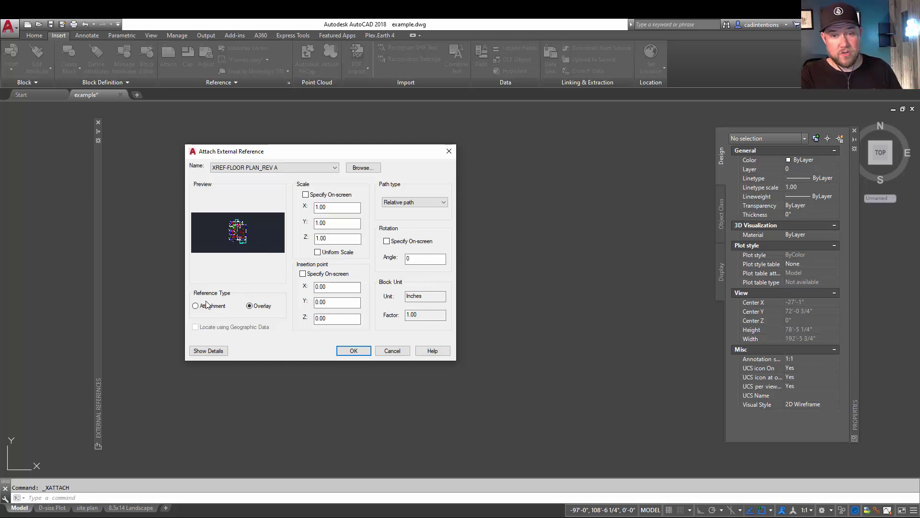
pyautogui.moveTo(214, 313)
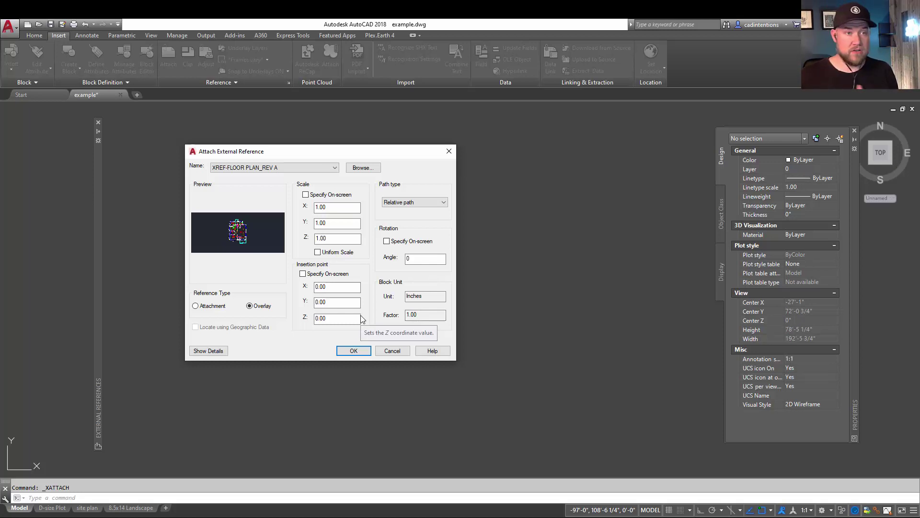
pyautogui.click(324, 275)
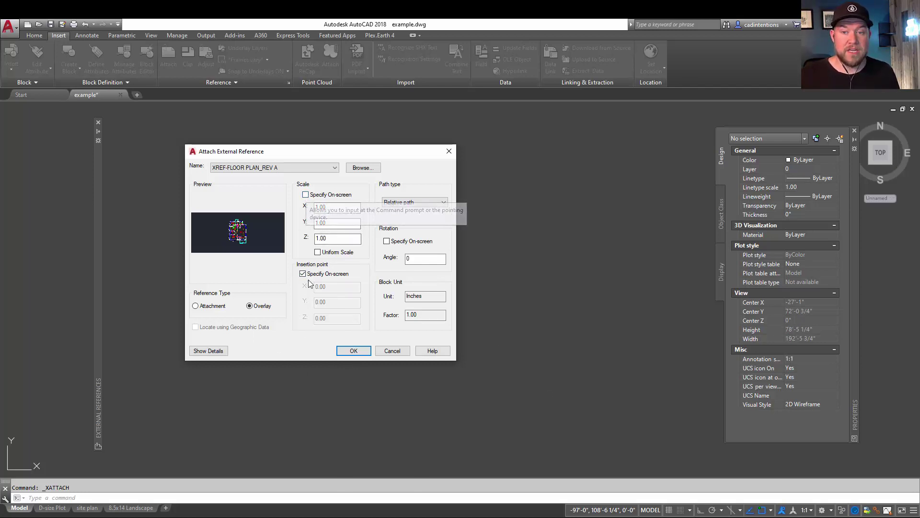
pyautogui.click(306, 195)
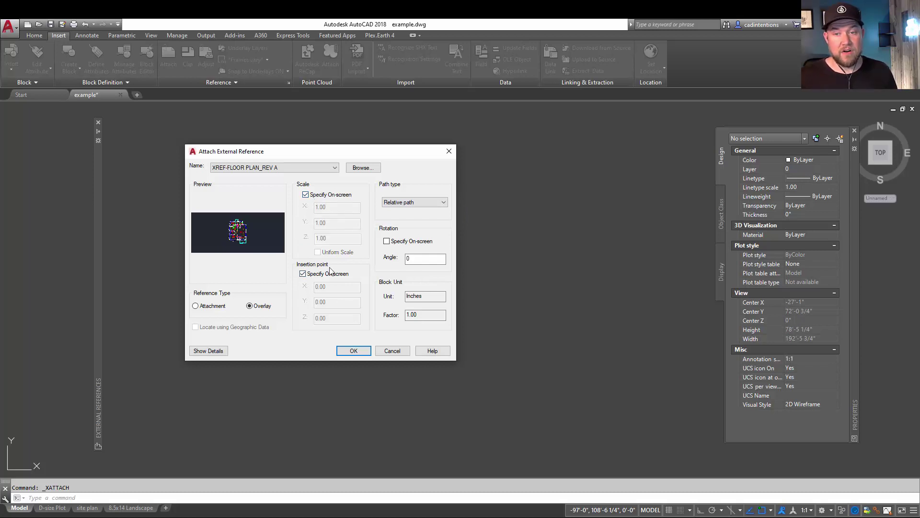
pyautogui.click(306, 195)
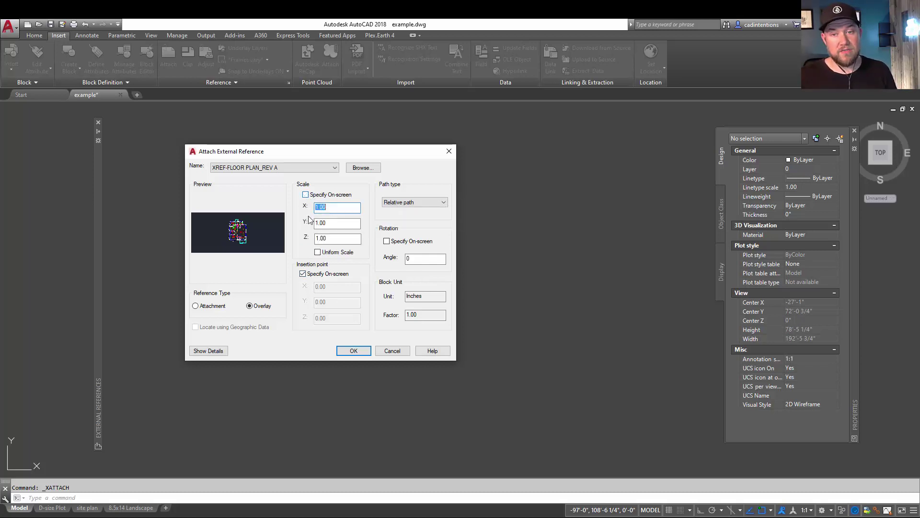
pyautogui.click(304, 274)
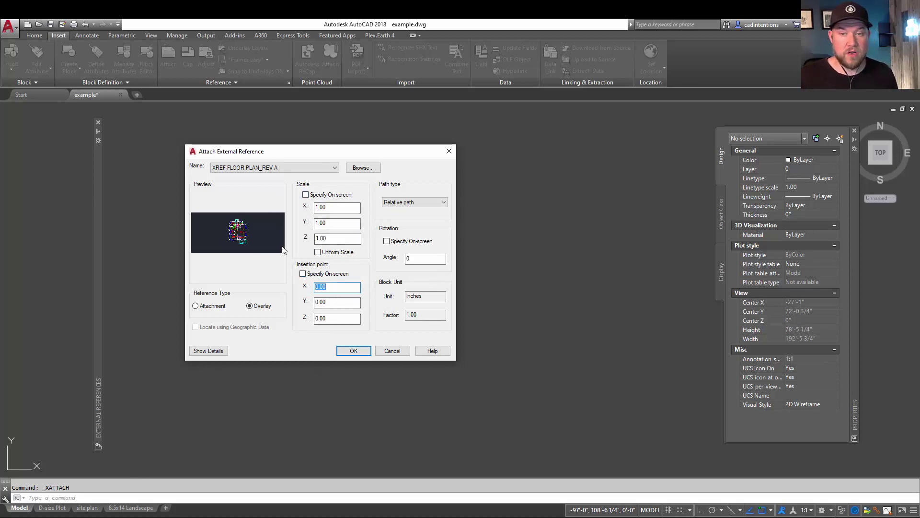
pyautogui.click(353, 352)
pyautogui.moveTo(621, 303); pyautogui.dragTo(144, 298, button='middle')
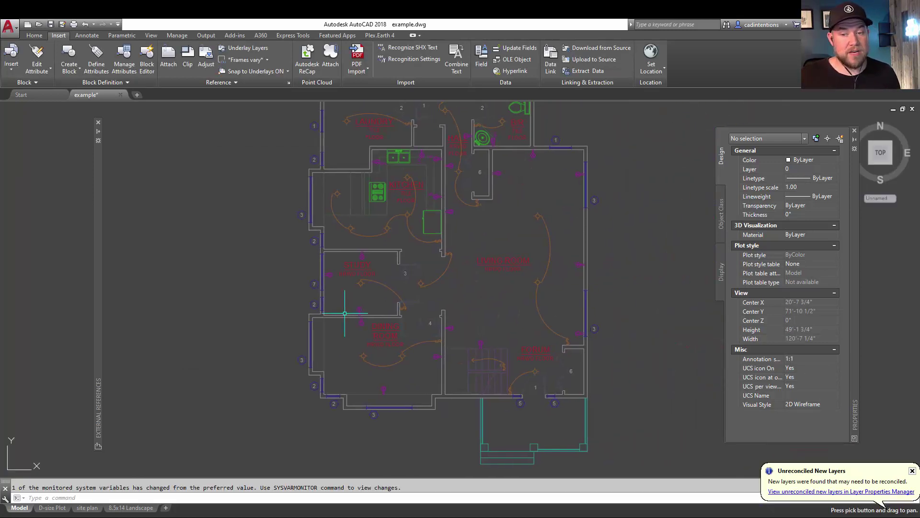
pyautogui.scroll(2, 462, 291)
pyautogui.scroll(-4, 413, 307)
pyautogui.click(391, 247)
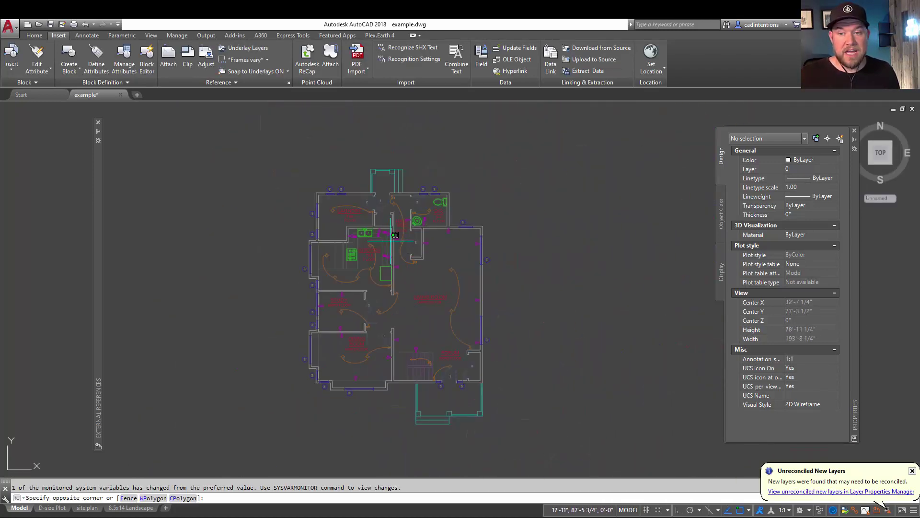
pyautogui.click(375, 236)
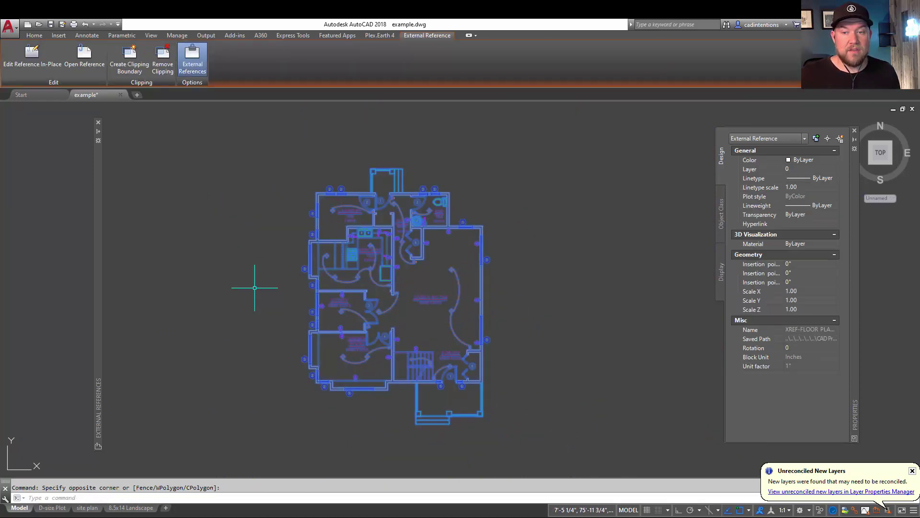
pyautogui.press('Escape')
pyautogui.press('Escape')
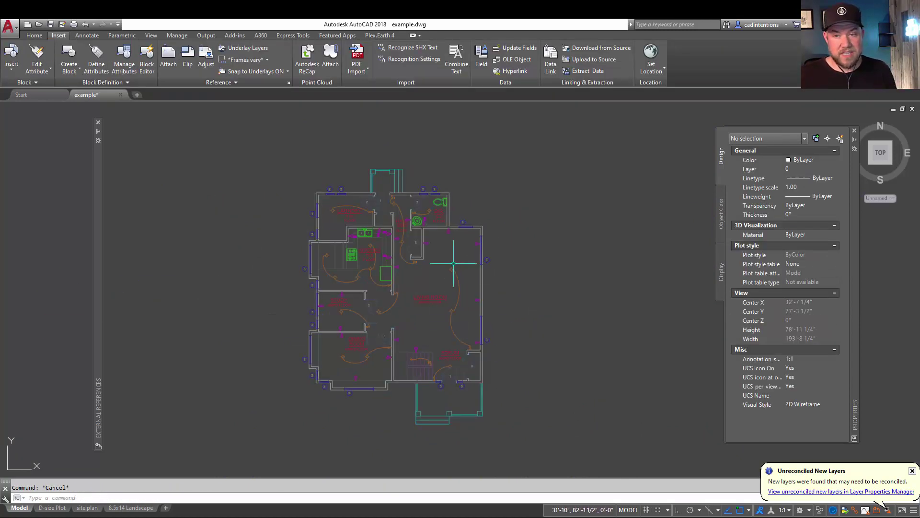
pyautogui.scroll(6, 393, 303)
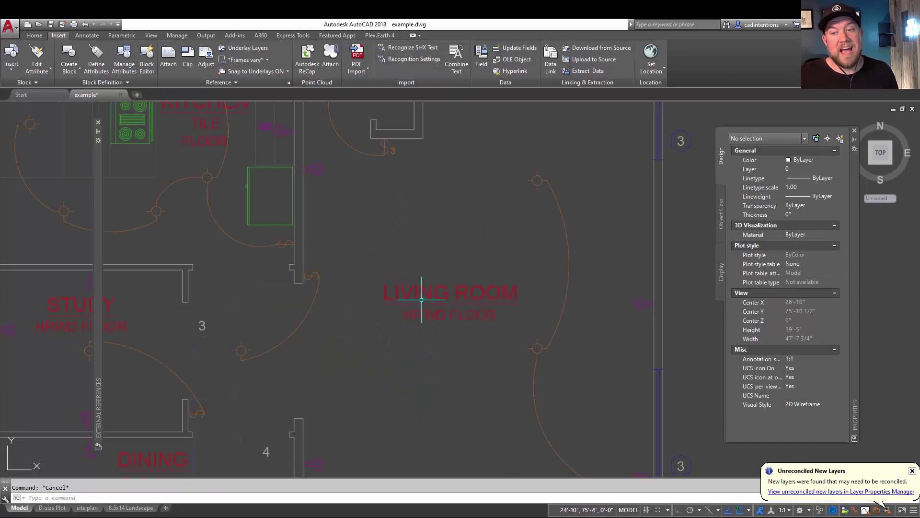
pyautogui.scroll(-2, 421, 298)
pyautogui.scroll(-4, 437, 273)
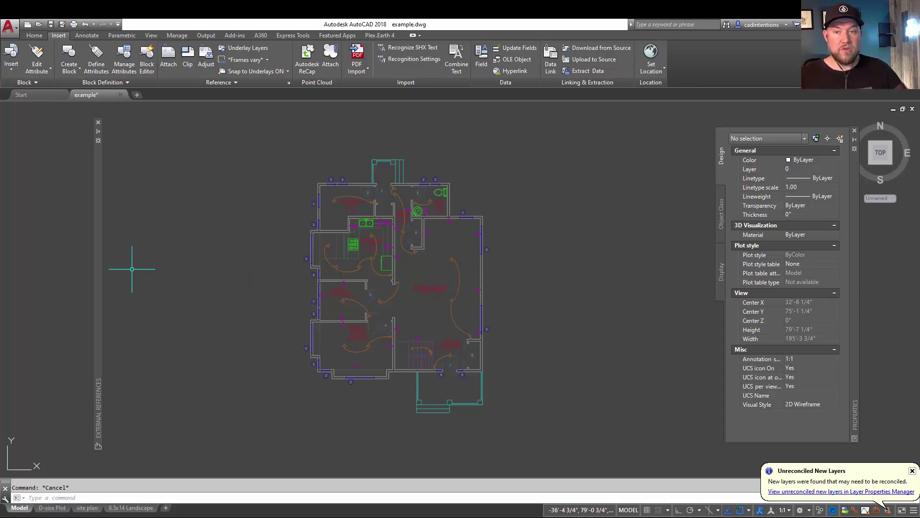
pyautogui.moveTo(100, 235)
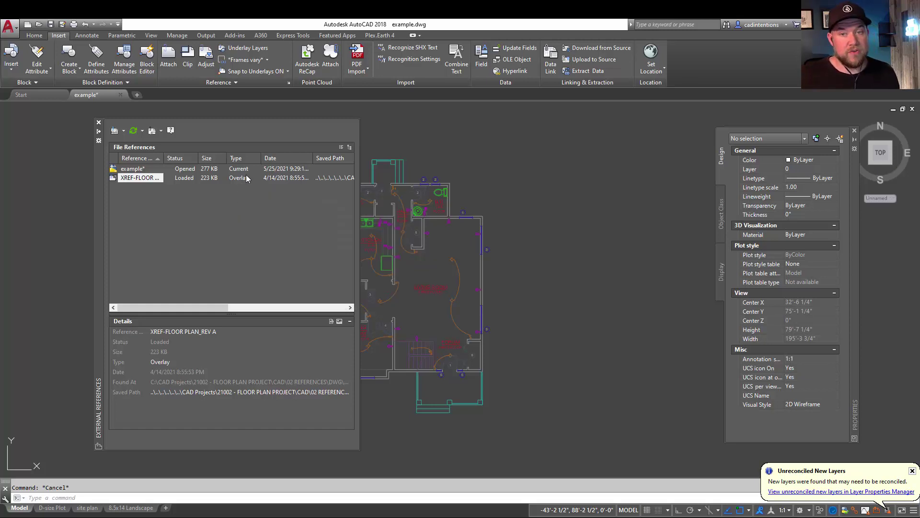
pyautogui.moveTo(242, 180)
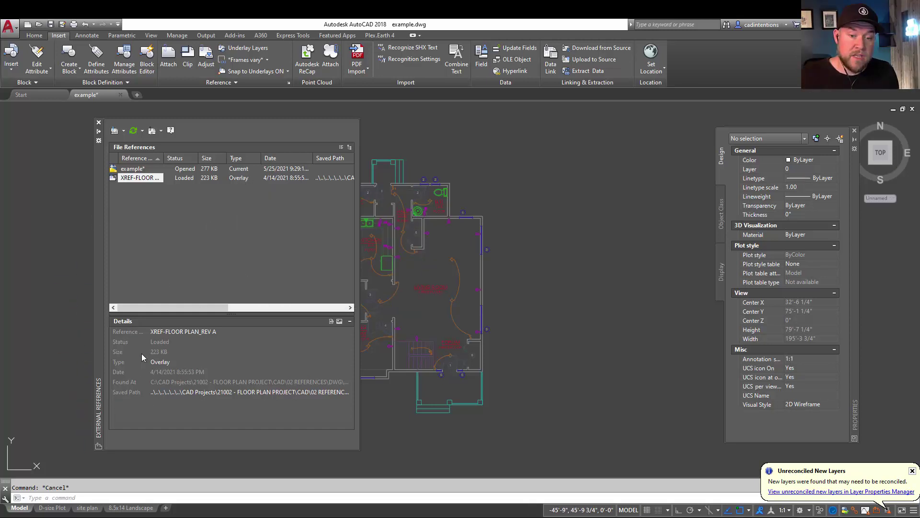
pyautogui.click(155, 179)
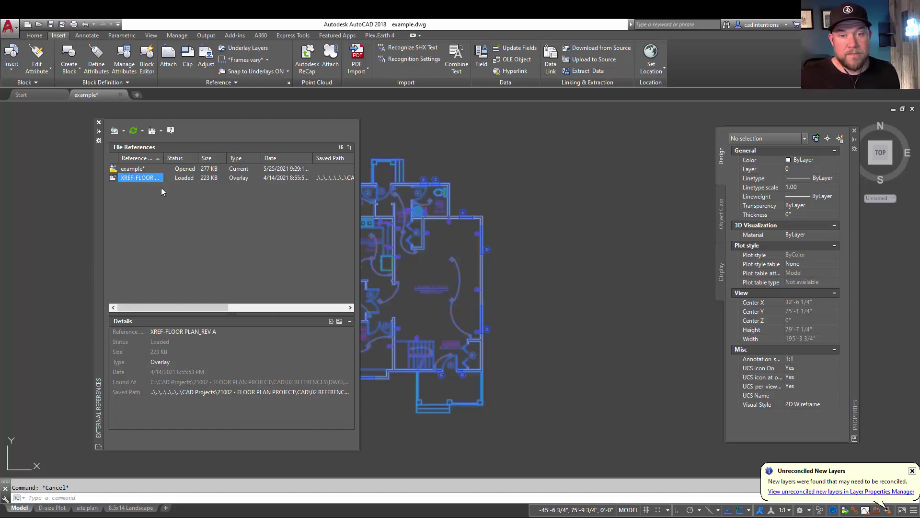
pyautogui.click(163, 363)
pyautogui.click(164, 364)
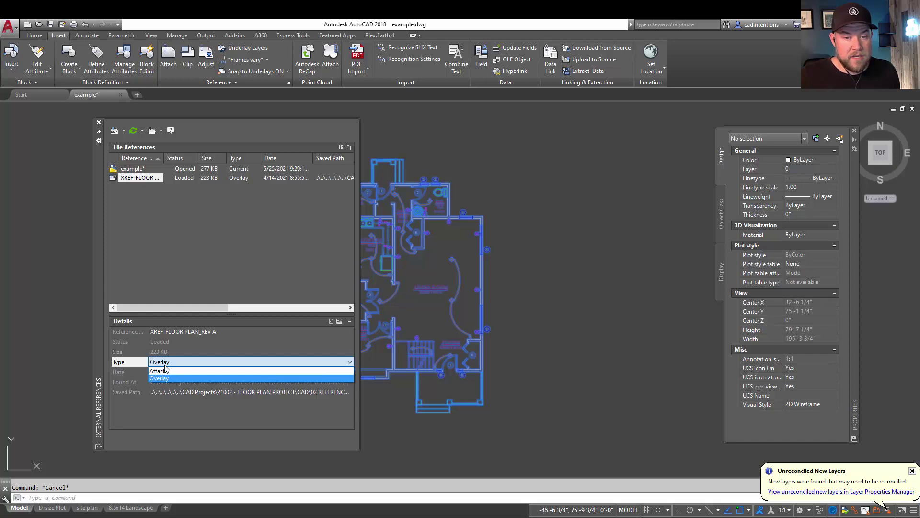
pyautogui.click(162, 371)
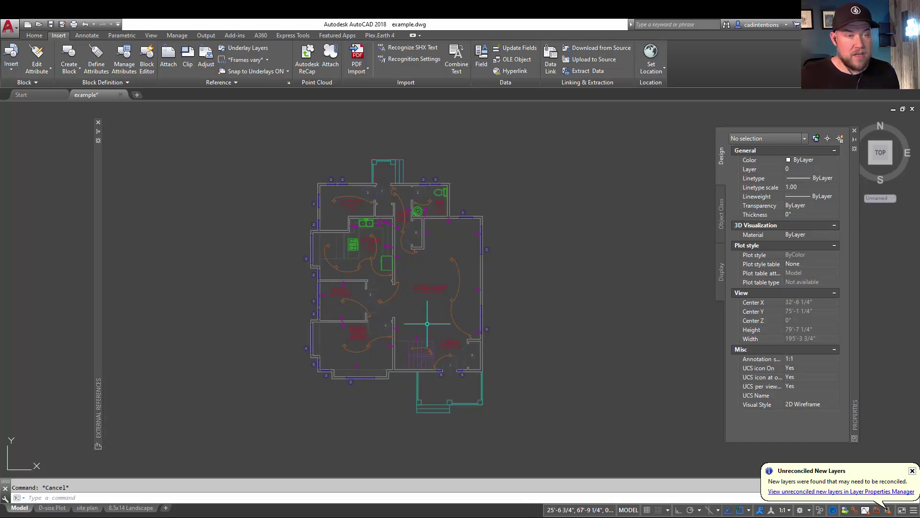
pyautogui.moveTo(191, 361)
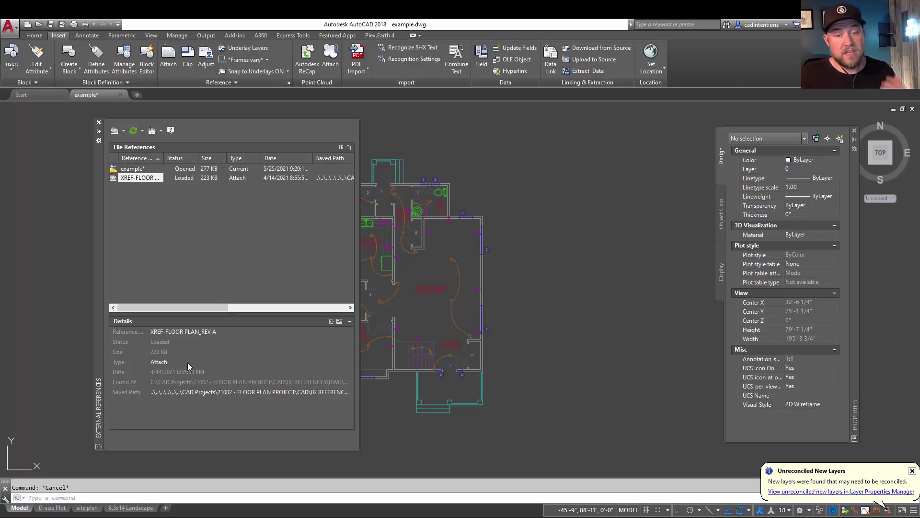
pyautogui.click(188, 362)
pyautogui.click(188, 362)
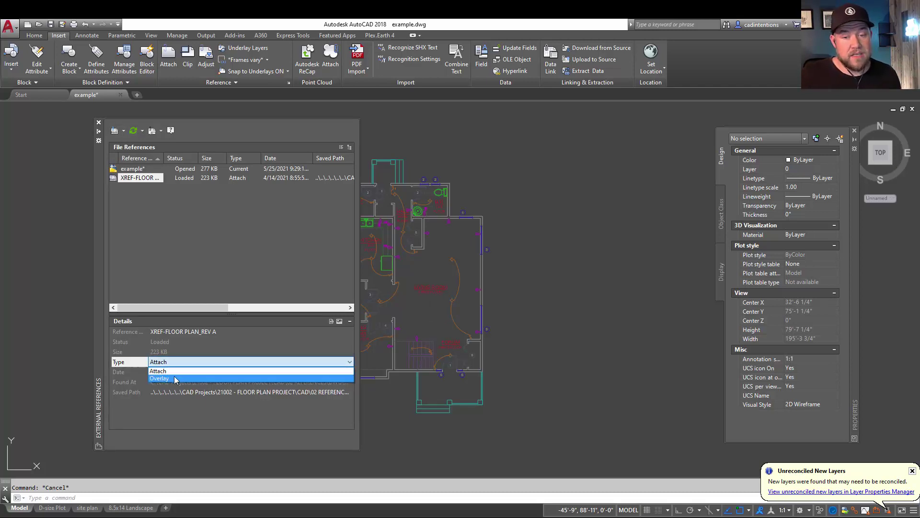
pyautogui.click(160, 378)
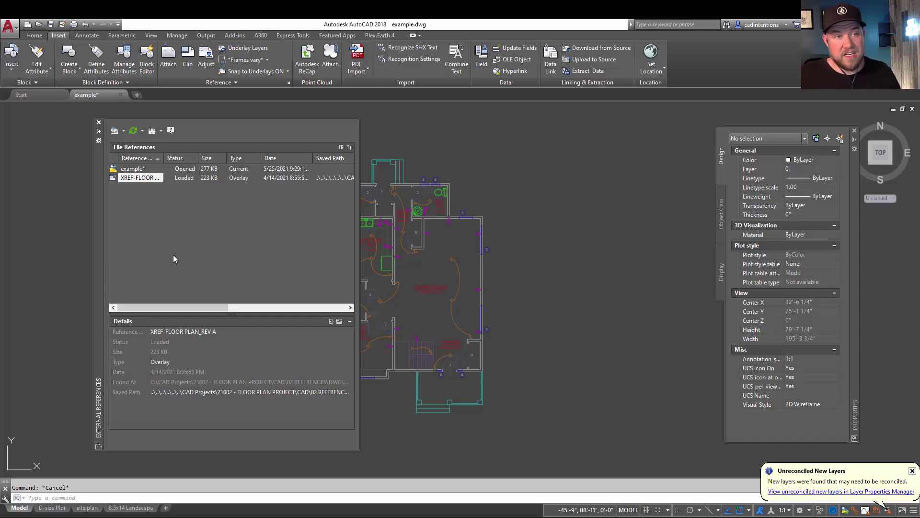
pyautogui.click(188, 248)
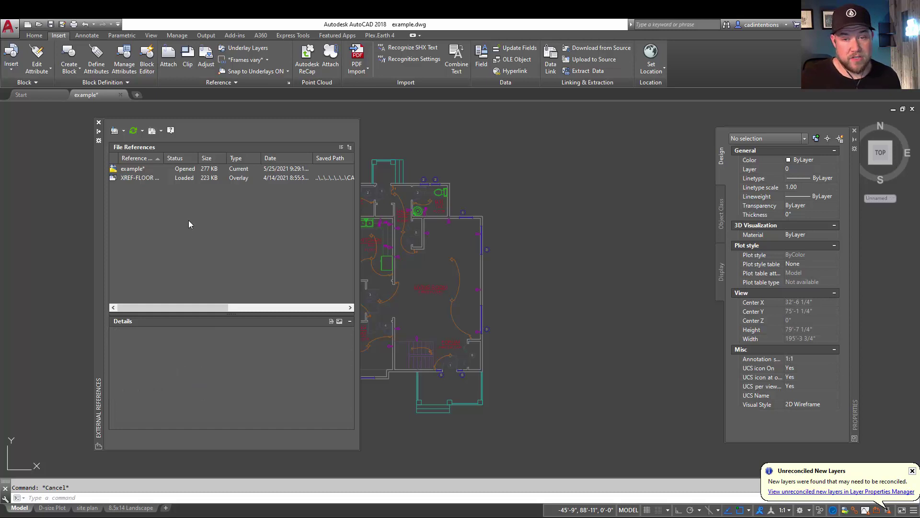
pyautogui.moveTo(440, 254); pyautogui.dragTo(550, 267, button='middle')
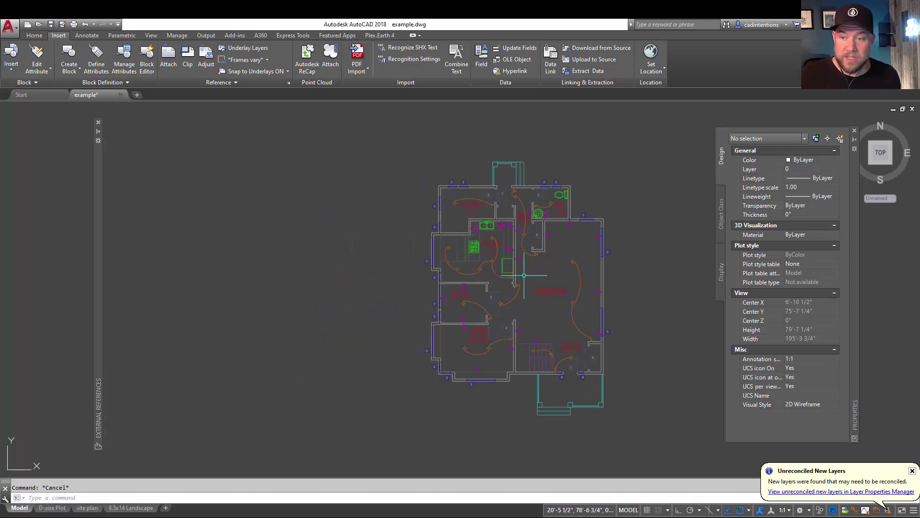
# - Select the floor plan xref in the drawing and open External References from its right-click menu
pyautogui.scroll(2, 468, 263)
pyautogui.moveTo(469, 263); pyautogui.dragTo(443, 233, button='middle')
pyautogui.scroll(-3, 447, 273)
pyautogui.moveTo(441, 269); pyautogui.dragTo(468, 263, button='middle')
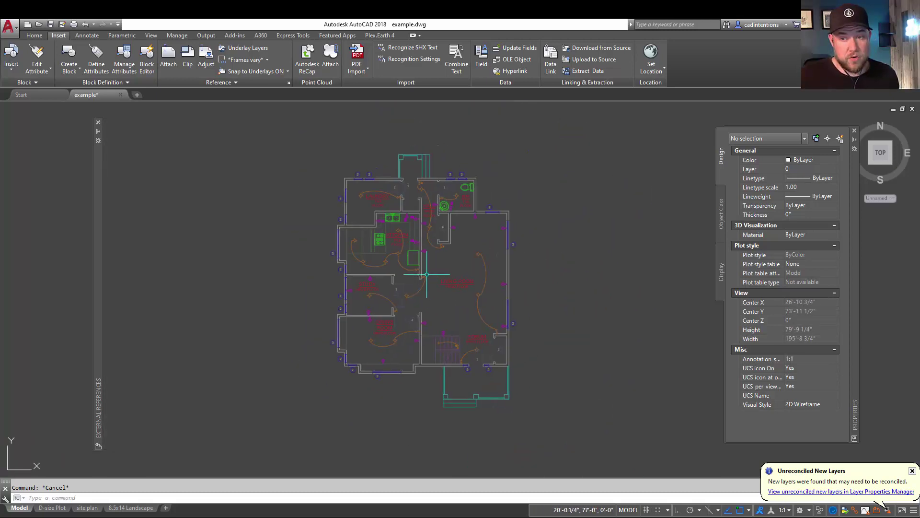
pyautogui.click(408, 245)
pyautogui.rightClick(385, 238)
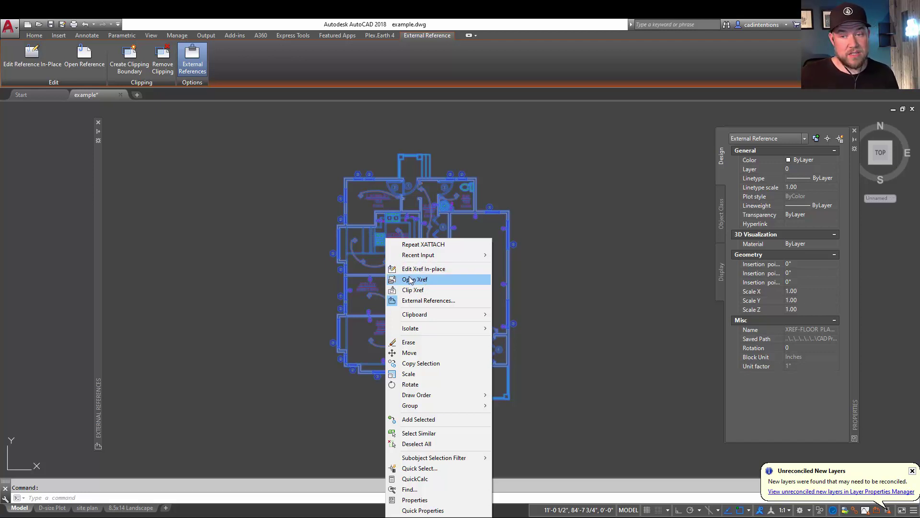
pyautogui.press('Escape')
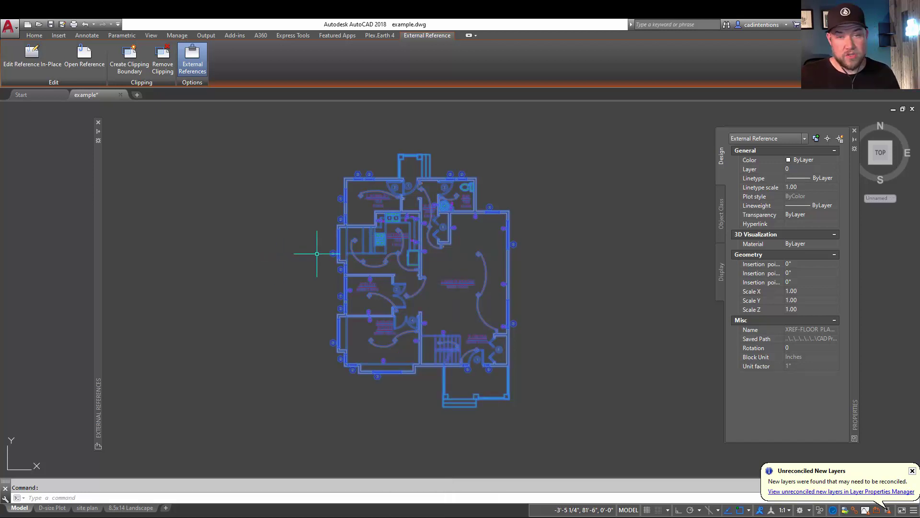
pyautogui.press('Escape')
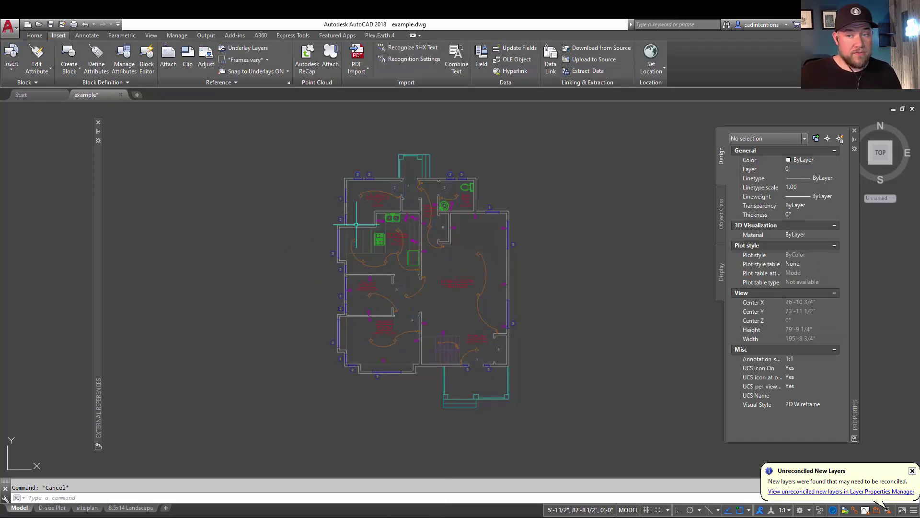
pyautogui.click(416, 256)
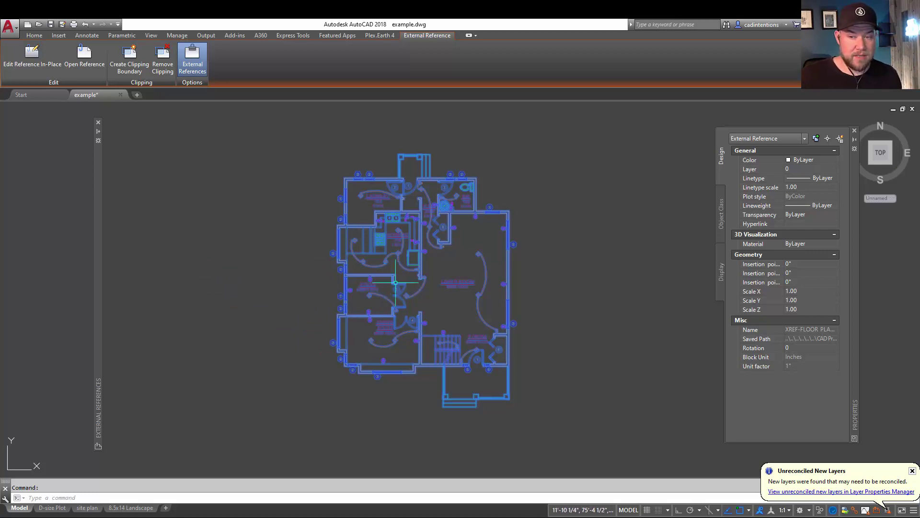
pyautogui.rightClick(386, 214)
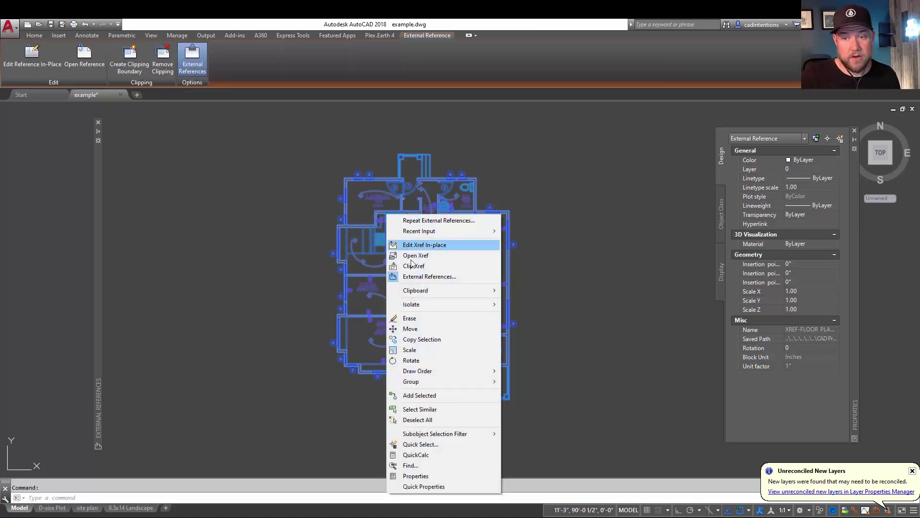
pyautogui.click(423, 277)
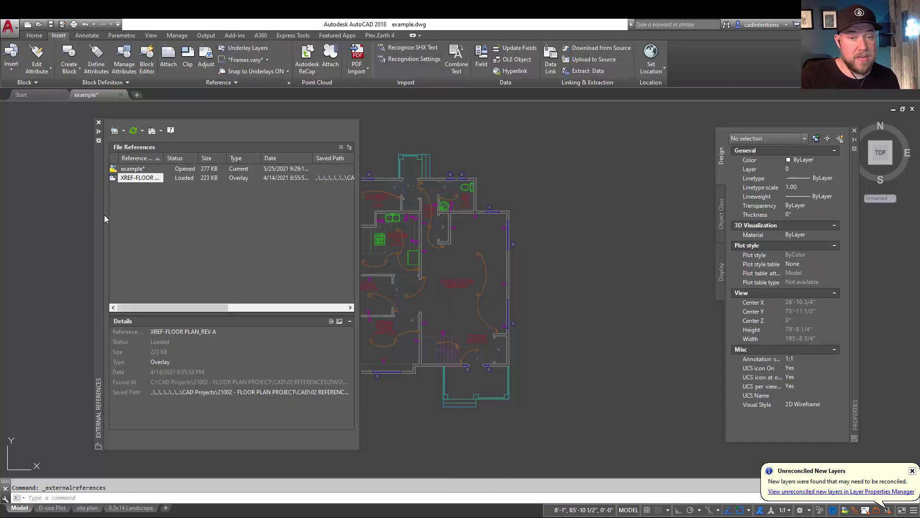
# - Choose Bind... for the XREF-FLOOR PLAN_REV A row in the External References palette
pyautogui.click(144, 179)
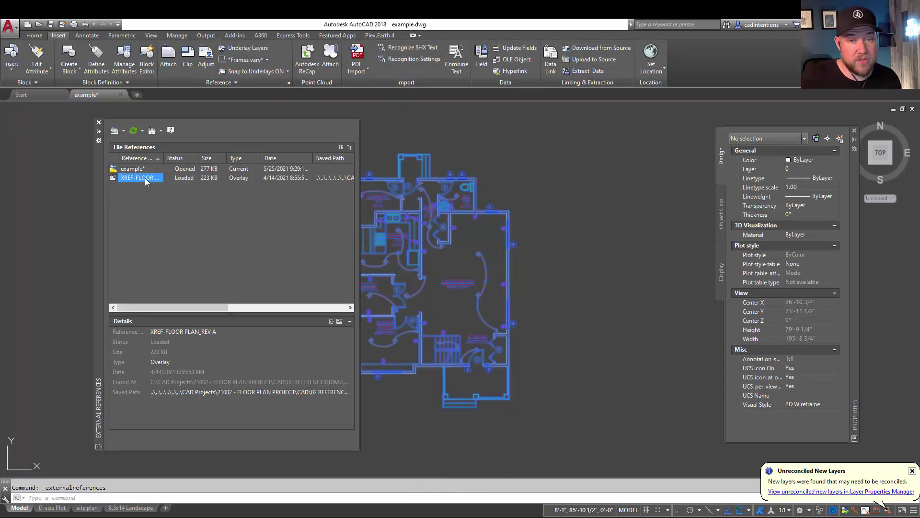
pyautogui.rightClick(145, 179)
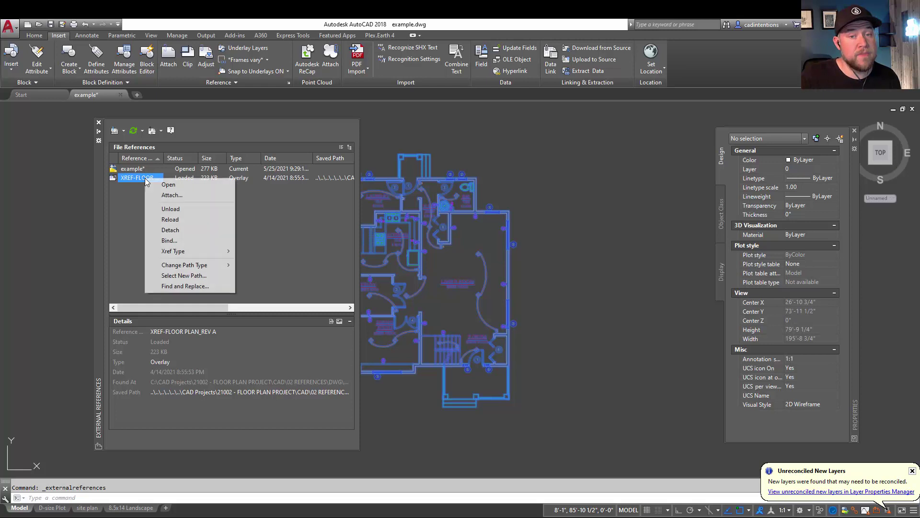
pyautogui.click(168, 240)
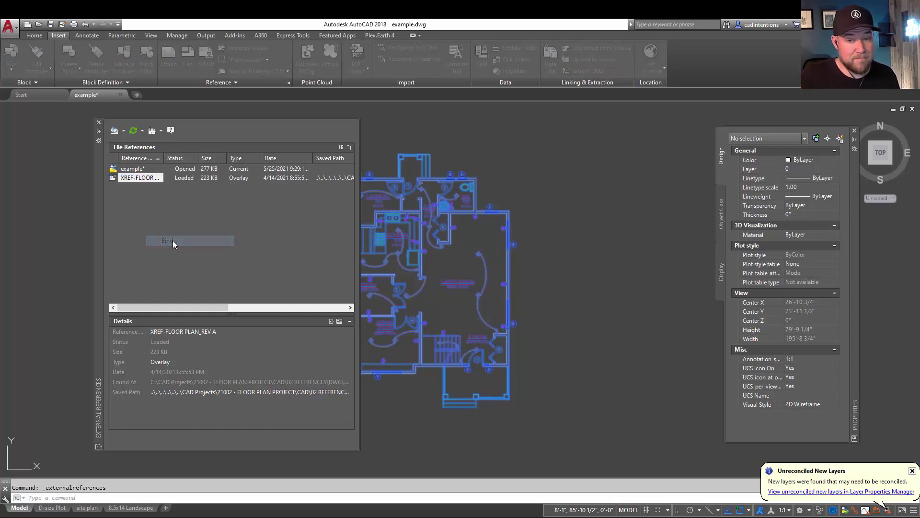